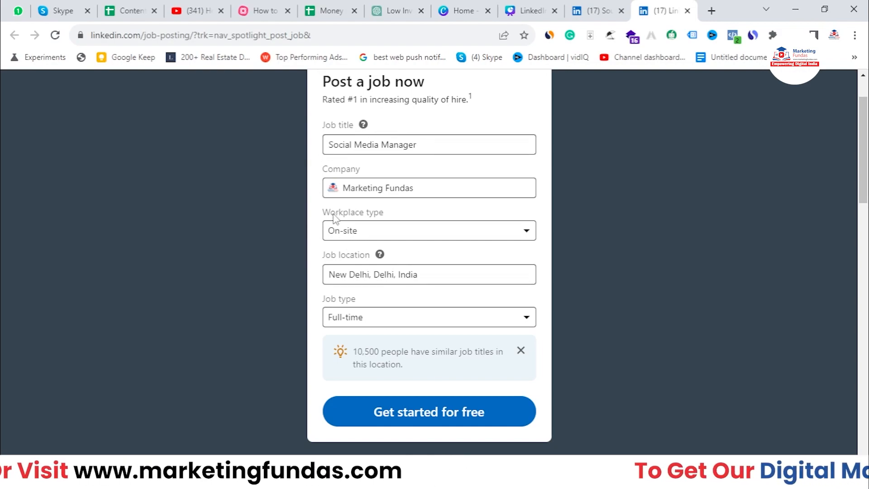
- Create the Social Media Manager draft for Marketing Fundas (On-site, New Delhi, Full-time) and reach the description step
scroll(389, 290, down, 1)
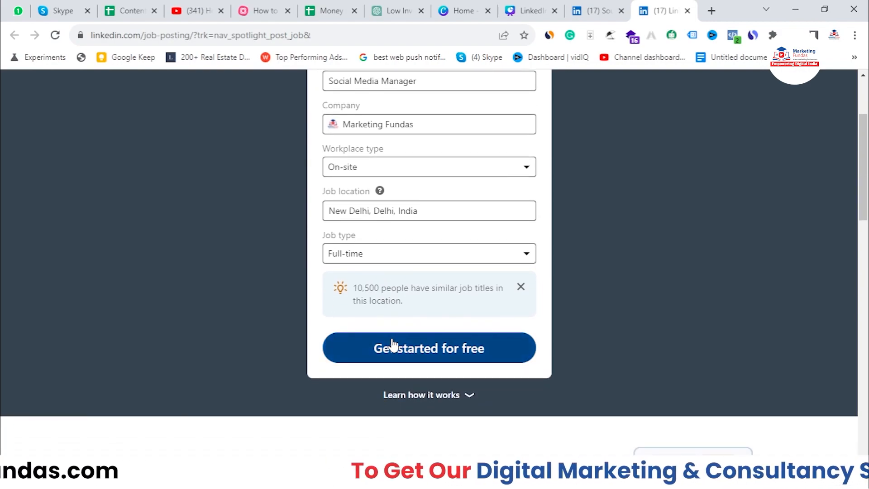
click(392, 342)
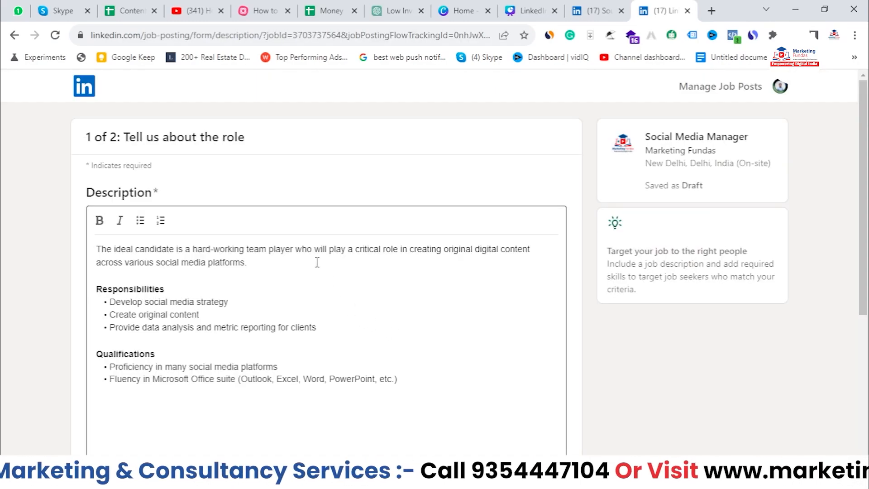
- Select and deselect the job description text and the character-limit note below it
scroll(156, 185, down, 1)
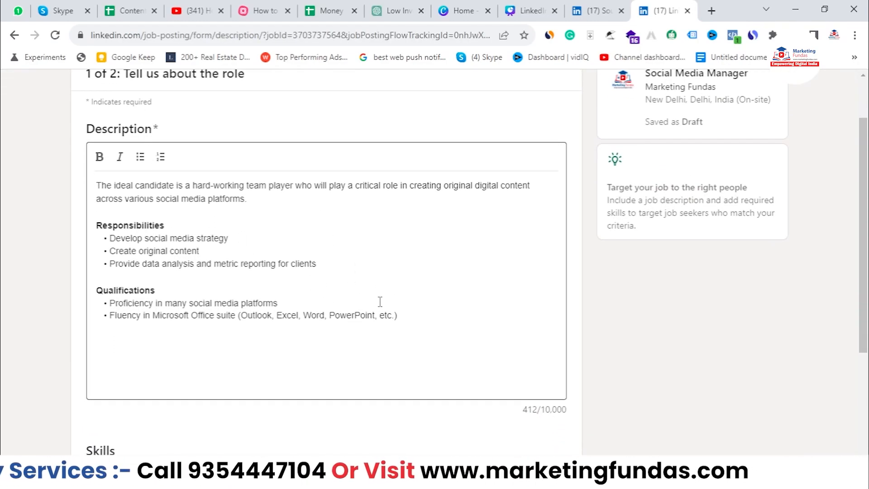
drag(399, 316, 65, 179)
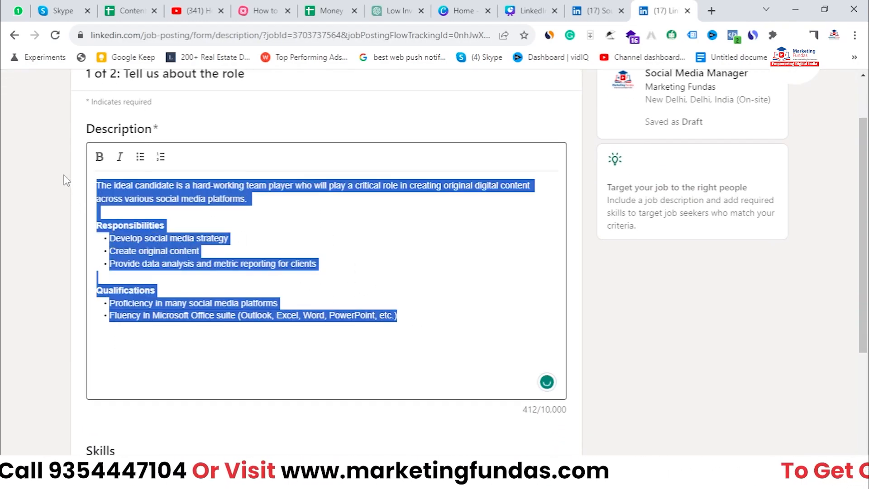
click(422, 318)
drag(421, 318, 101, 180)
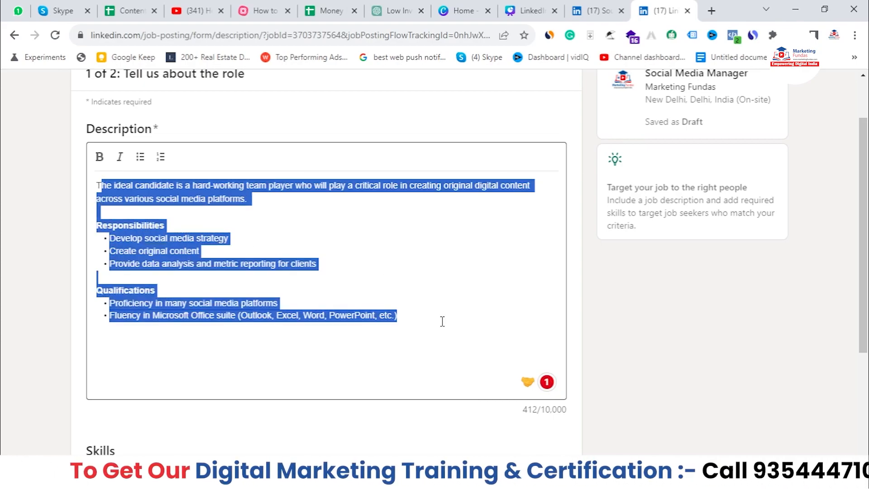
scroll(469, 422, down, 1)
click(543, 345)
mouse_move(543, 346)
mouse_down()
mouse_move(575, 350)
mouse_move(524, 345)
mouse_move(533, 346)
mouse_up()
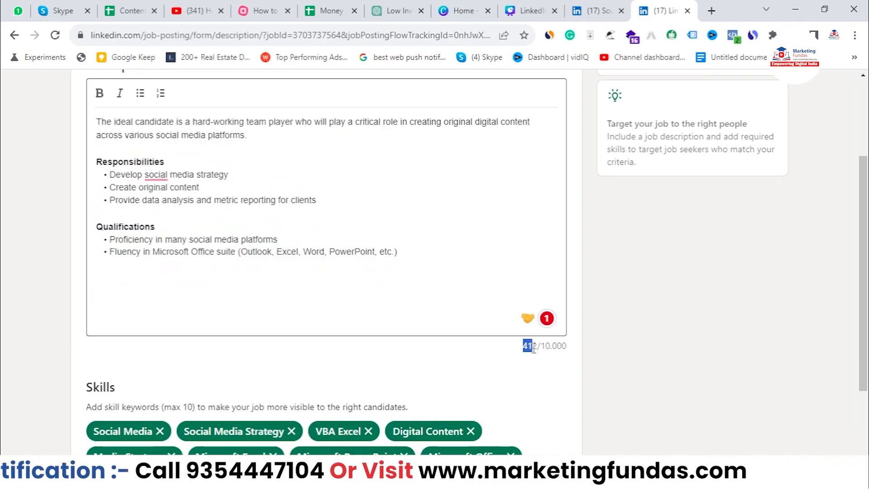
drag(405, 270, 58, 126)
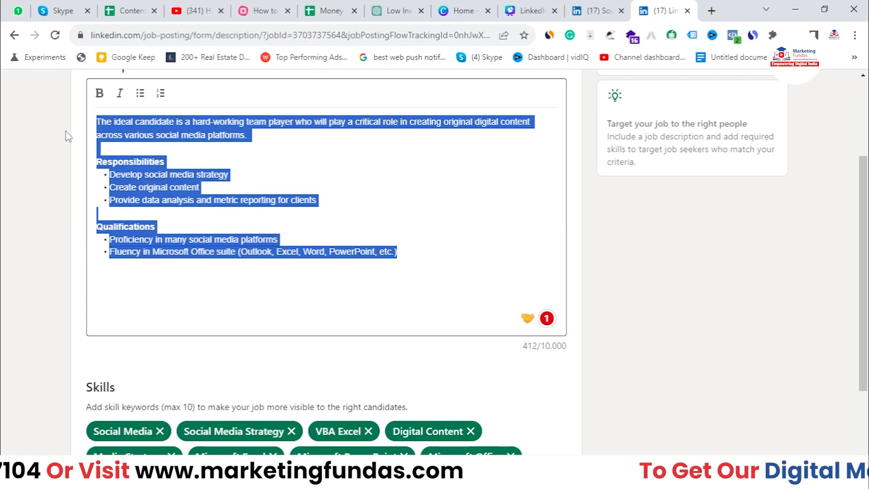
- Insert an asterisk inside PowerPoint in the last qualification bullet, making it PowerPoi*nt
click(371, 291)
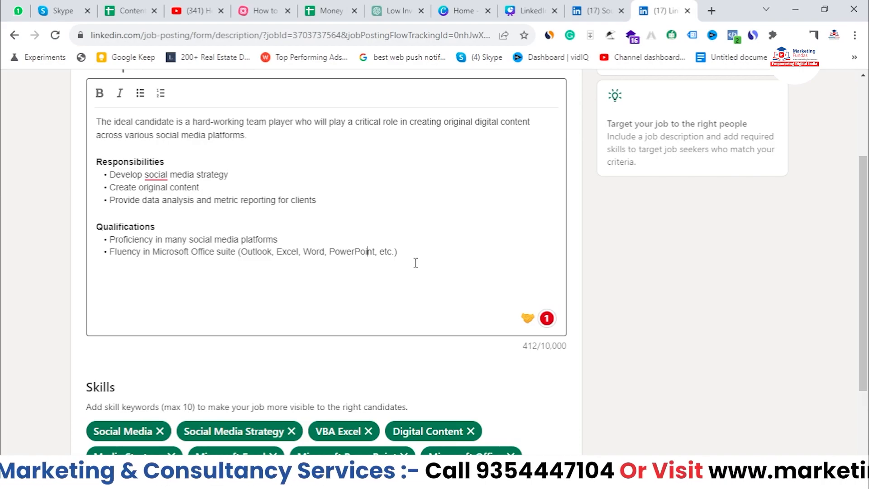
text(*)
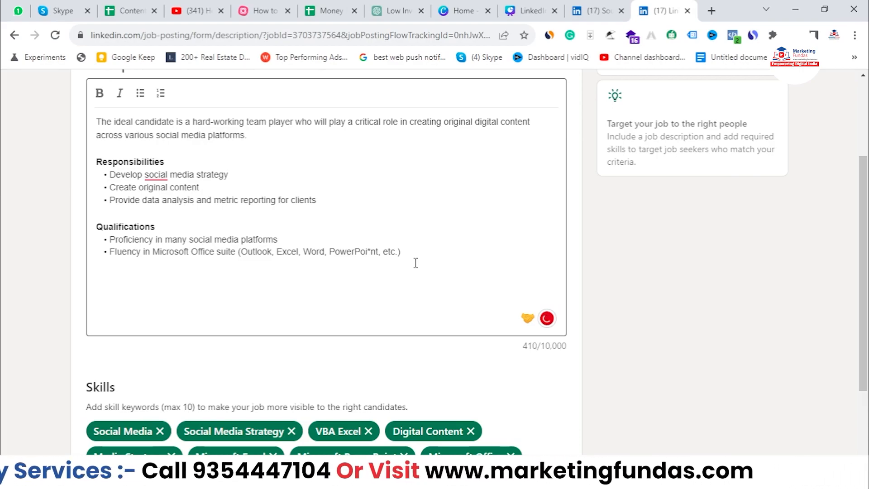
scroll(165, 171, up, 3)
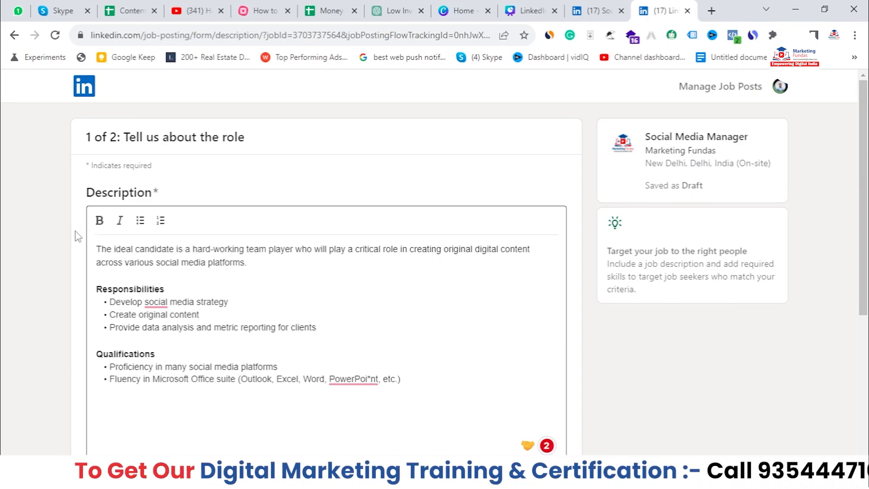
scroll(205, 241, down, 4)
scroll(181, 237, down, 1)
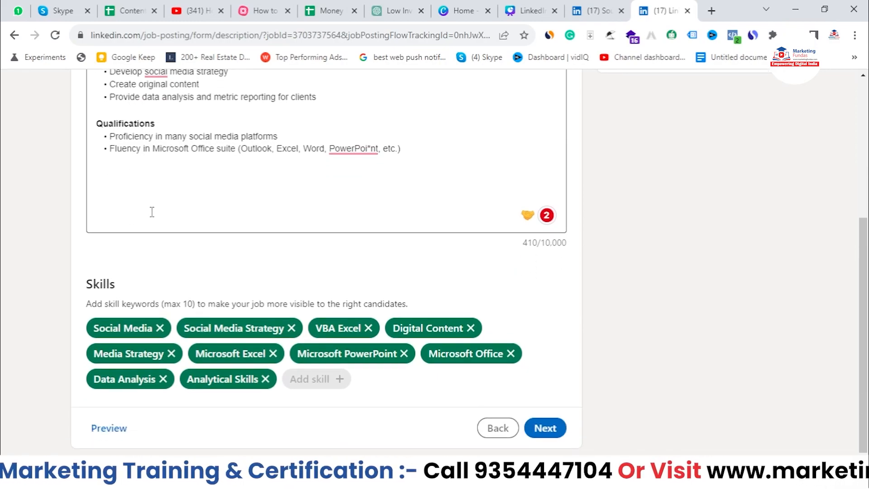
- Remove the Microsoft PowerPoint chip from the job's skills list
drag(114, 284, 63, 285)
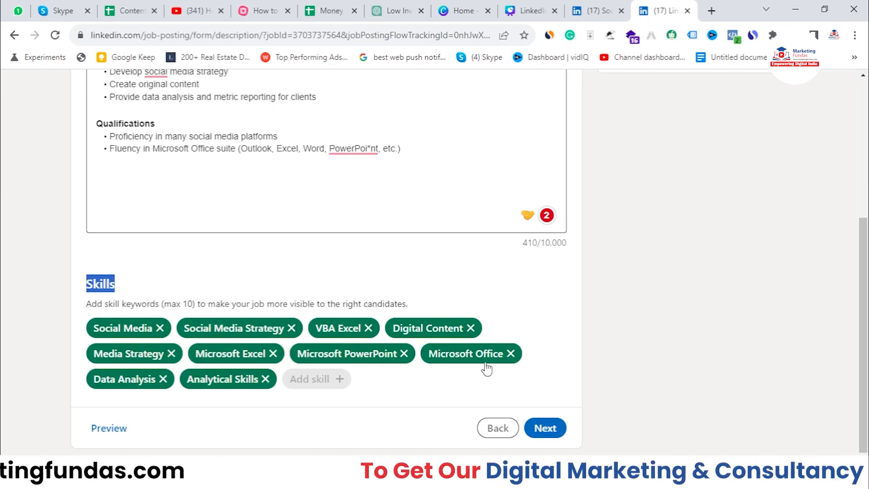
scroll(486, 369, up, 5)
scroll(291, 169, down, 4)
scroll(562, 184, up, 4)
scroll(446, 243, down, 5)
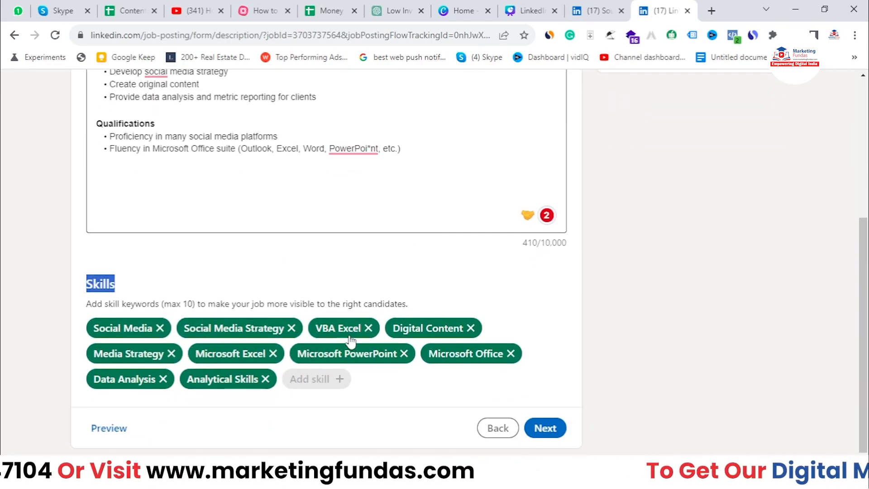
click(404, 355)
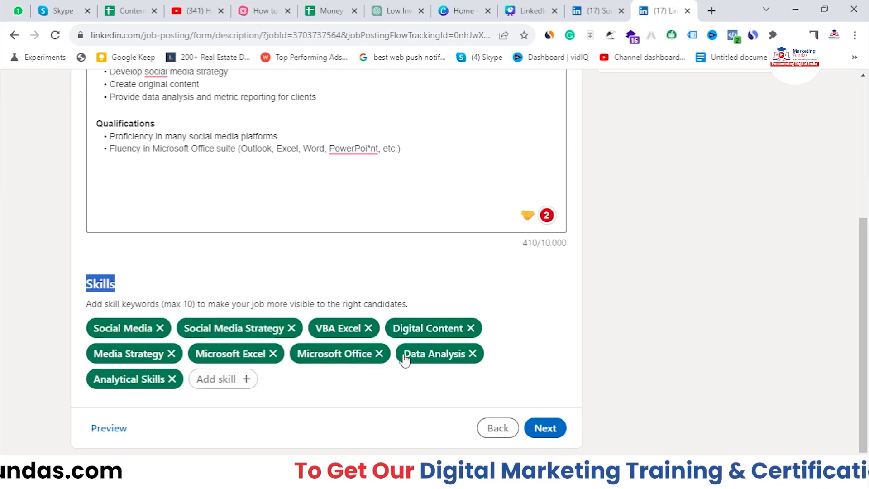
- Start a new skill entry, type and erase 'dfddfdfd', leaving the skill box empty
click(218, 380)
click(249, 383)
text(dfddfdfd)
key(BackSpace)
key(BackSpace)
key(BackSpace)
key(BackSpace)
key(BackSpace)
key(BackSpace)
key(BackSpace)
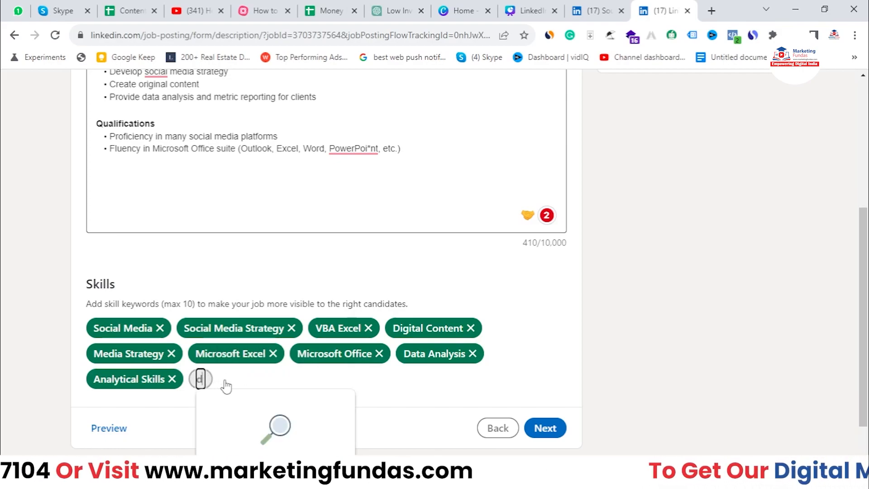
key(BackSpace)
click(308, 383)
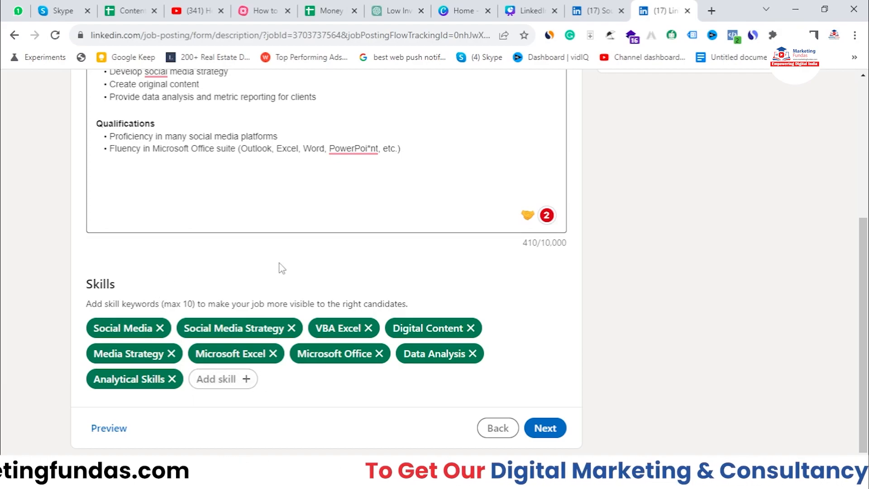
drag(159, 304, 193, 307)
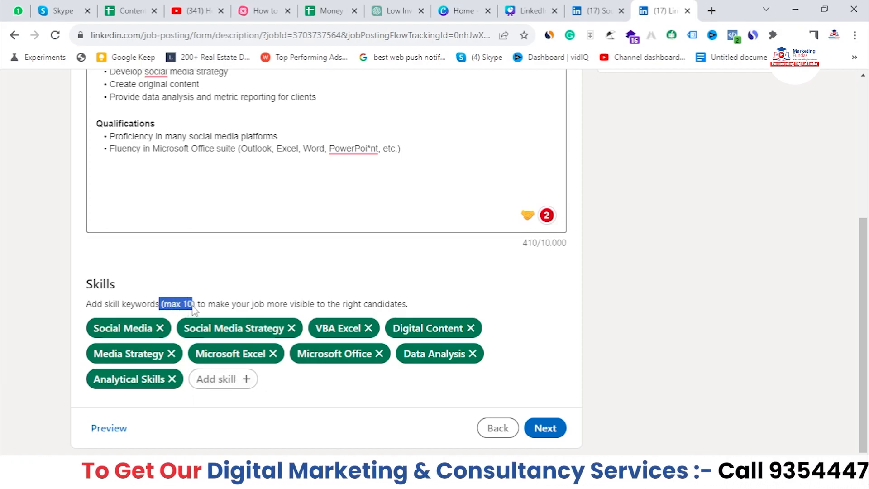
click(260, 284)
- Continue to the Receive qualified applicants step
scroll(385, 286, up, 1)
scroll(385, 286, up, 3)
scroll(330, 248, down, 3)
click(543, 429)
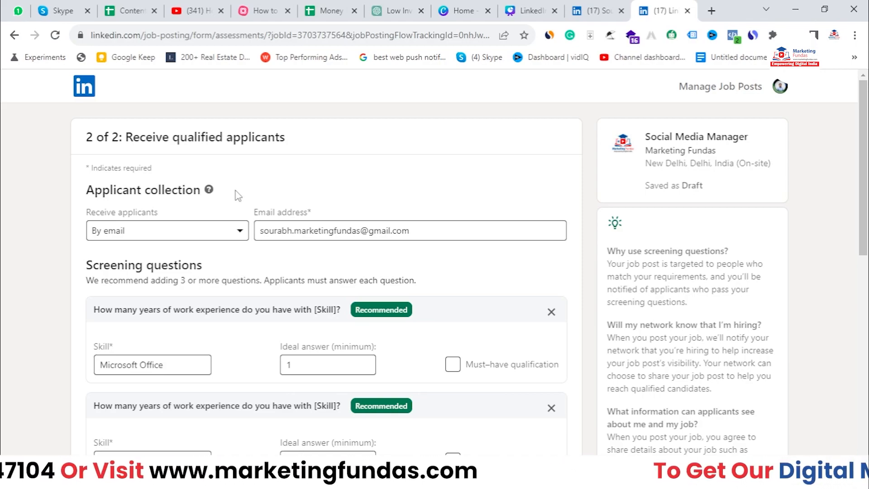
- Set Receive applicants to By email
click(190, 232)
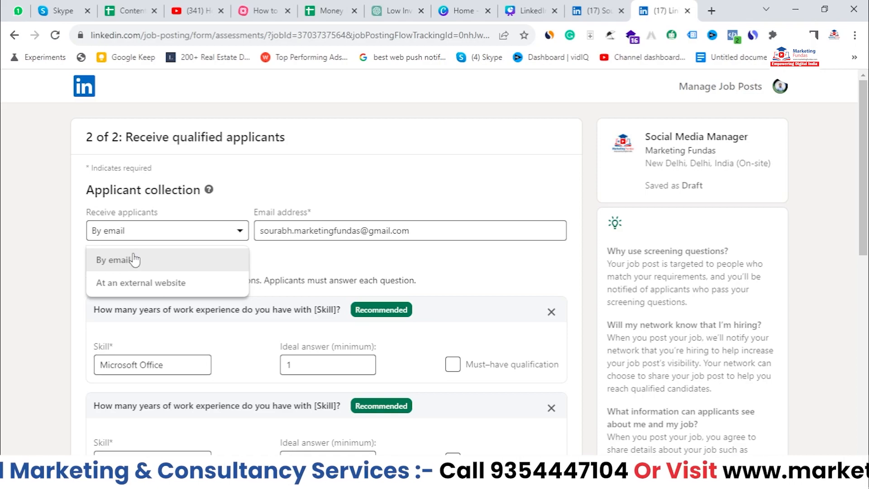
click(159, 258)
click(163, 230)
- Enter the recruiter's email address in the Email address field, fixing typos along the way
click(319, 238)
key(BackSpace)
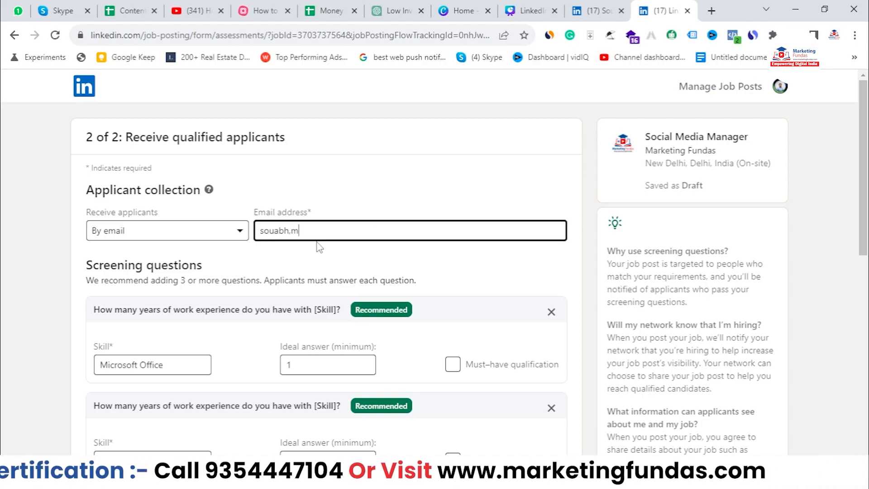
key(BackSpace)
key(BackSpace)
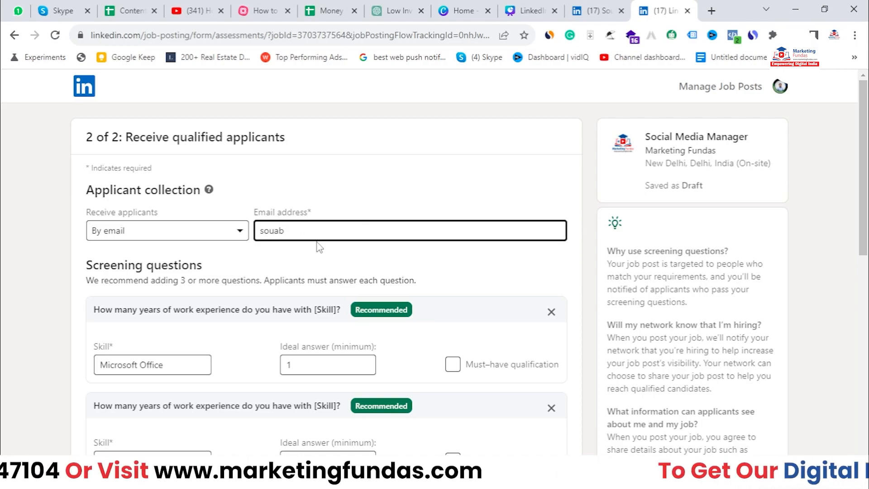
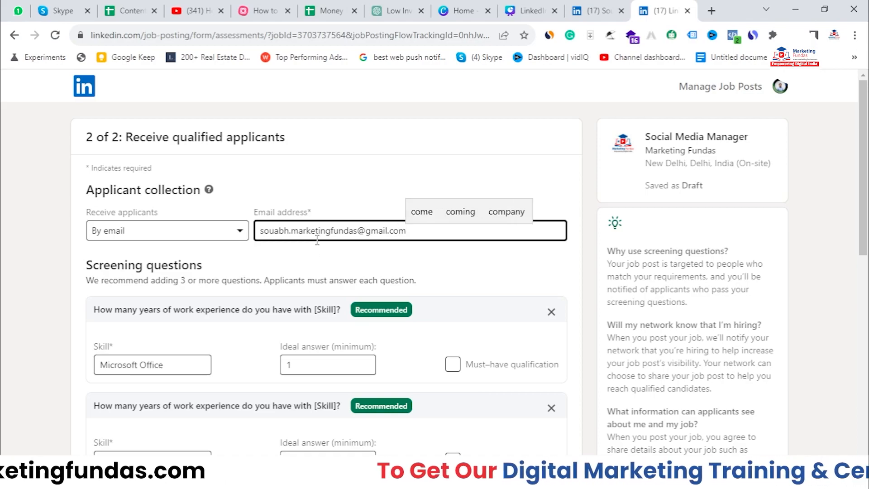
click(339, 191)
click(402, 225)
drag(402, 225, 238, 220)
click(316, 181)
scroll(314, 244, down, 1)
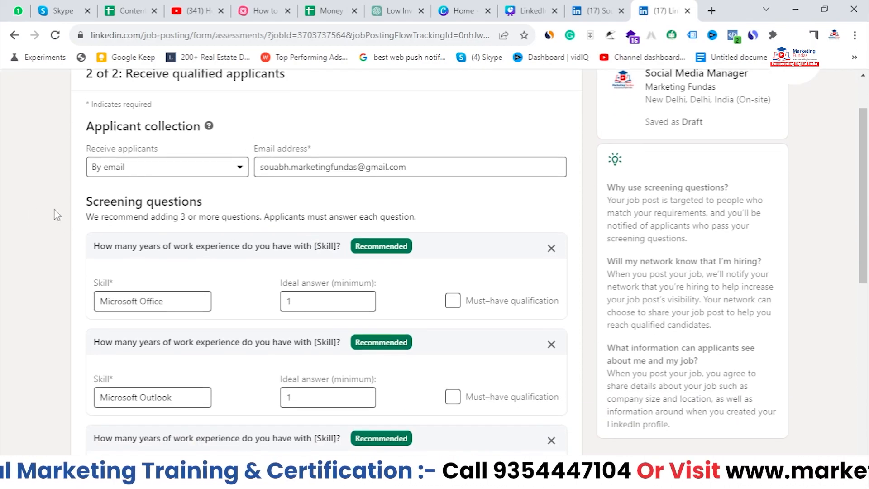
scroll(229, 202, down, 3)
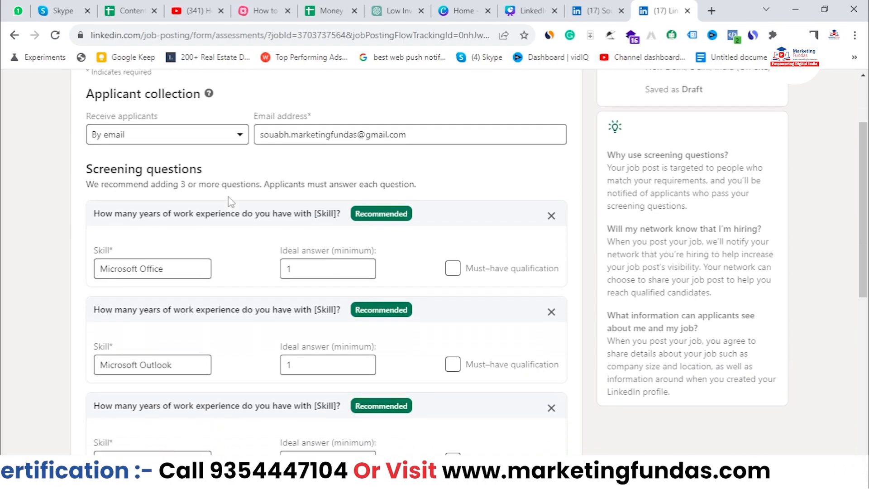
scroll(269, 348, down, 6)
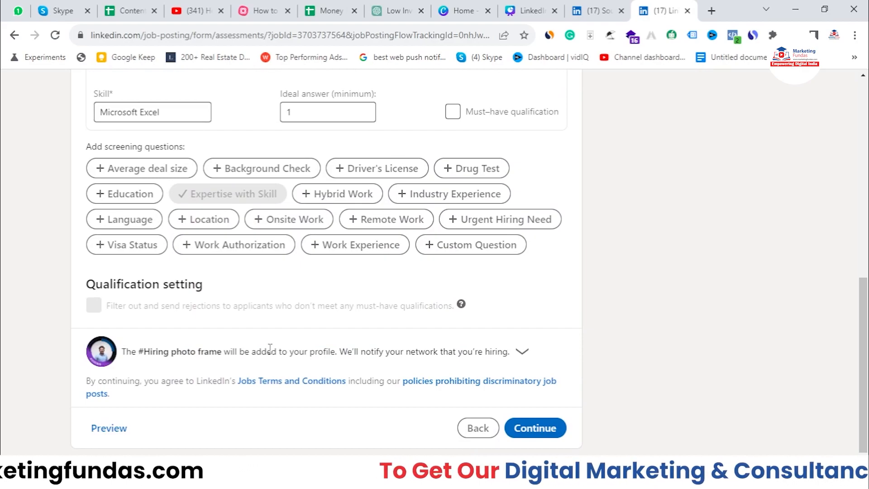
scroll(253, 339, up, 10)
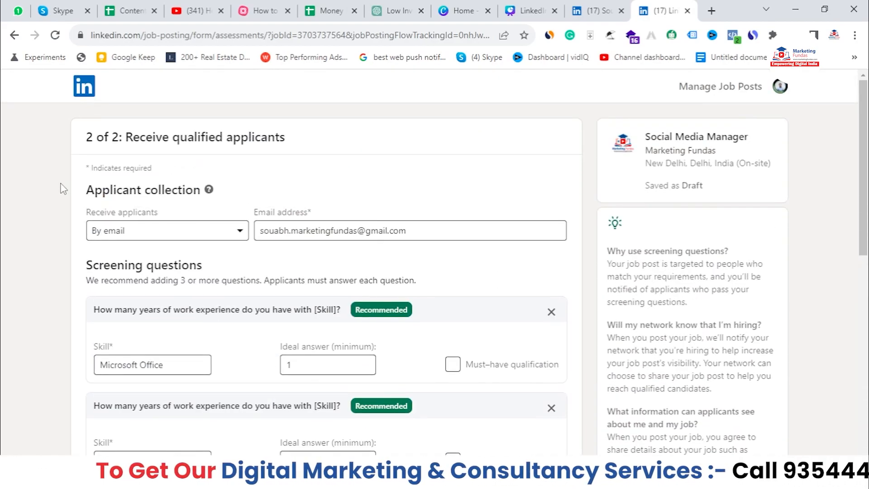
drag(86, 280, 202, 277)
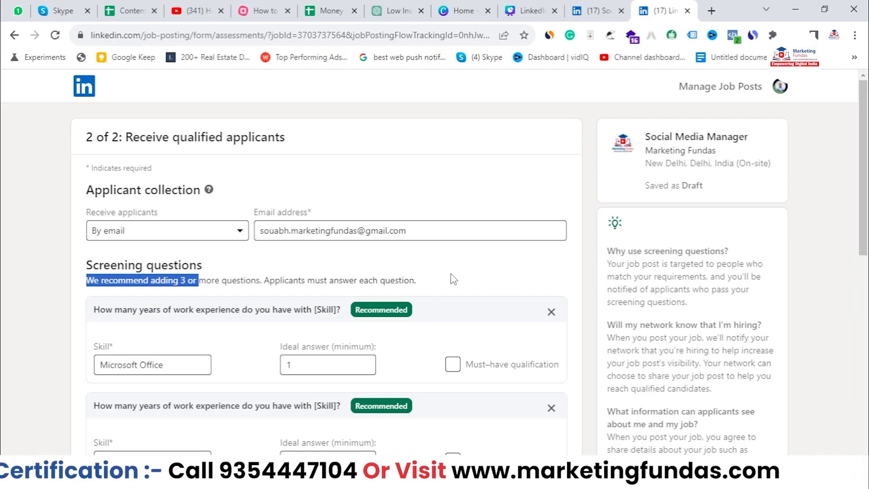
scroll(452, 278, down, 1)
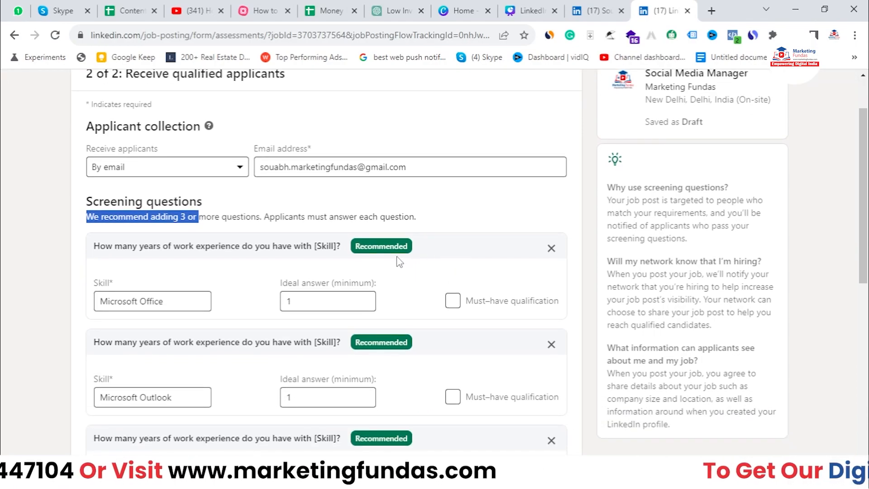
scroll(398, 258, up, 1)
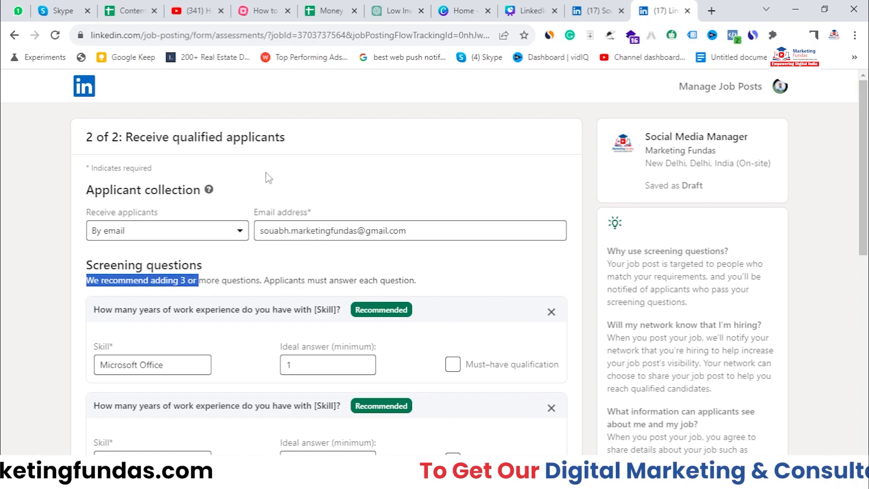
scroll(335, 199, down, 1)
drag(102, 247, 237, 260)
click(105, 259)
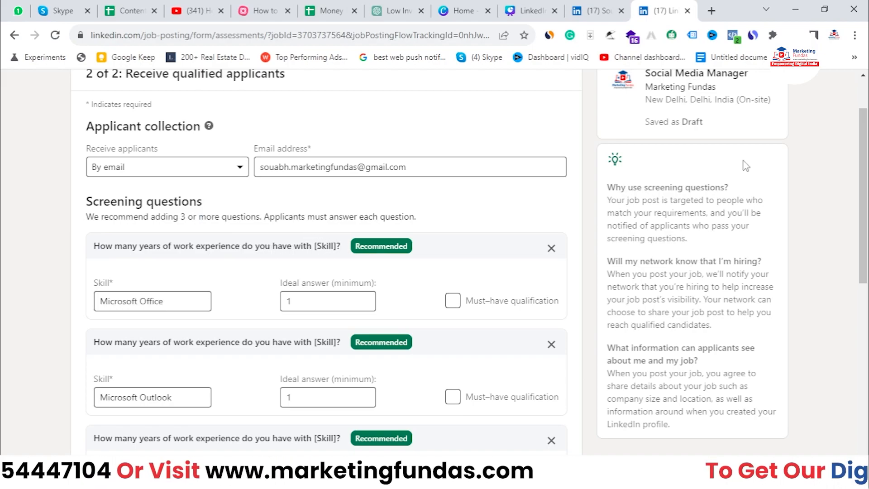
- Mark the first screening question as a must-have qualification and clear its minimum years
click(147, 301)
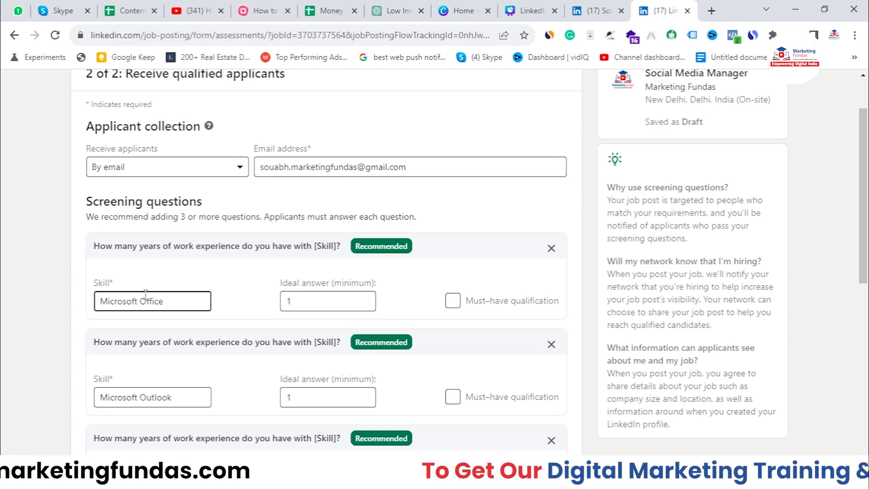
drag(175, 299, 78, 308)
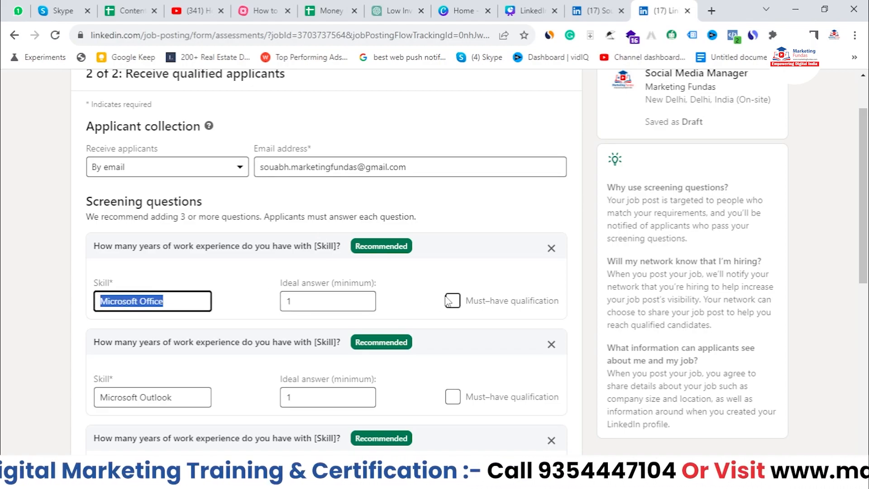
text(=)
key(BackSpace)
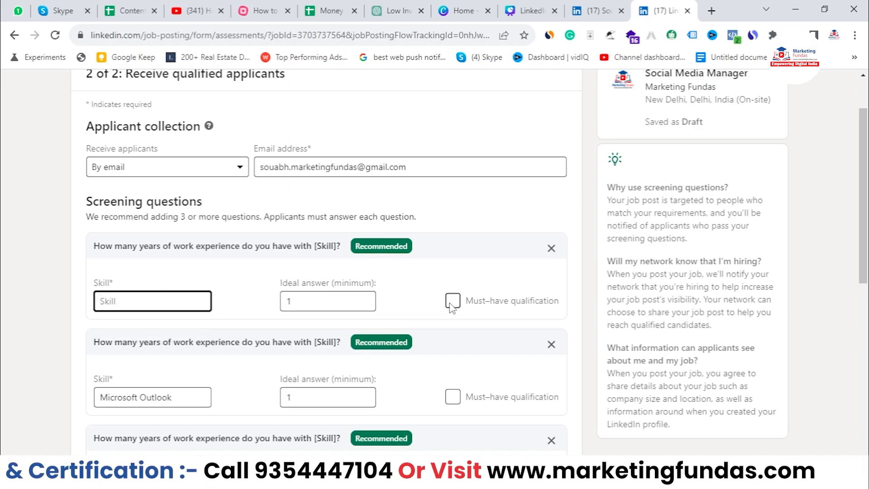
click(449, 301)
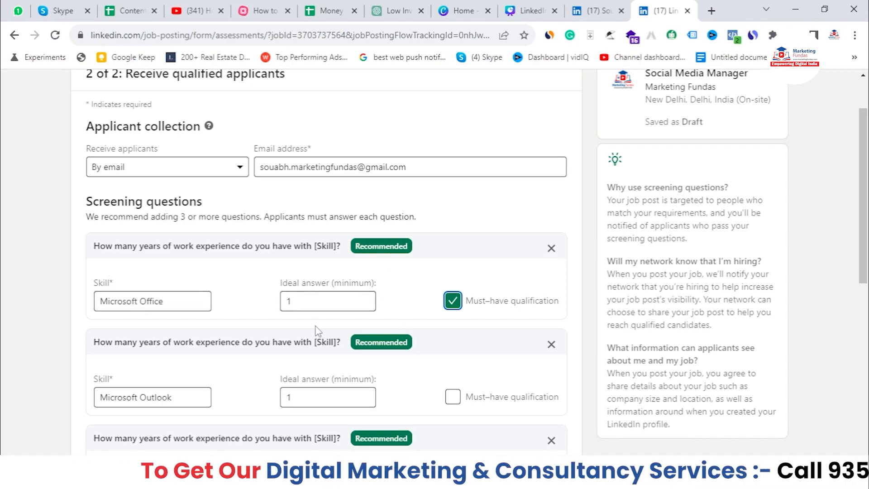
drag(311, 299, 268, 277)
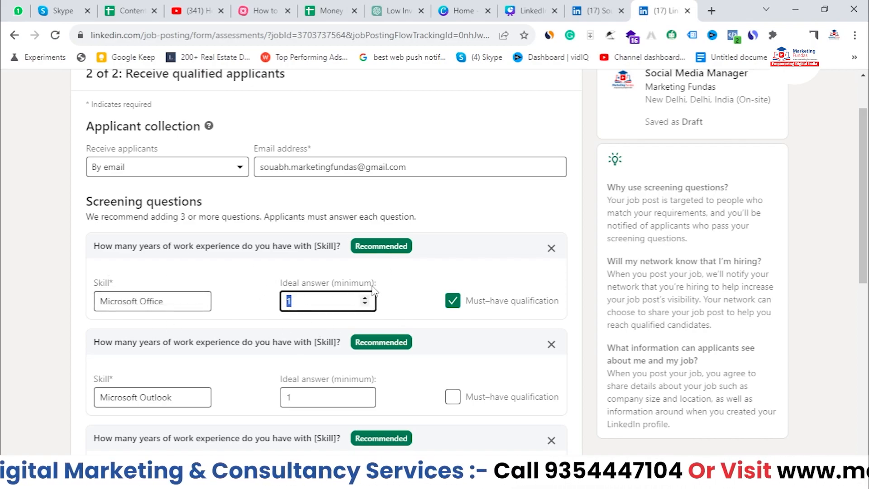
key(BackSpace)
- Replace Microsoft Office with the Facebook Ads skill and set its ideal answer to 1 year
drag(165, 301, 101, 301)
key(BackSpace)
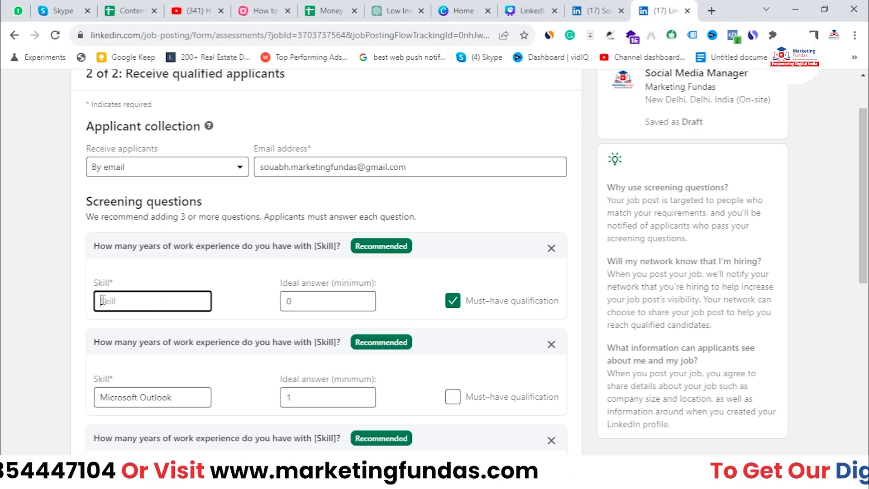
text(d)
key(BackSpace)
text(soci)
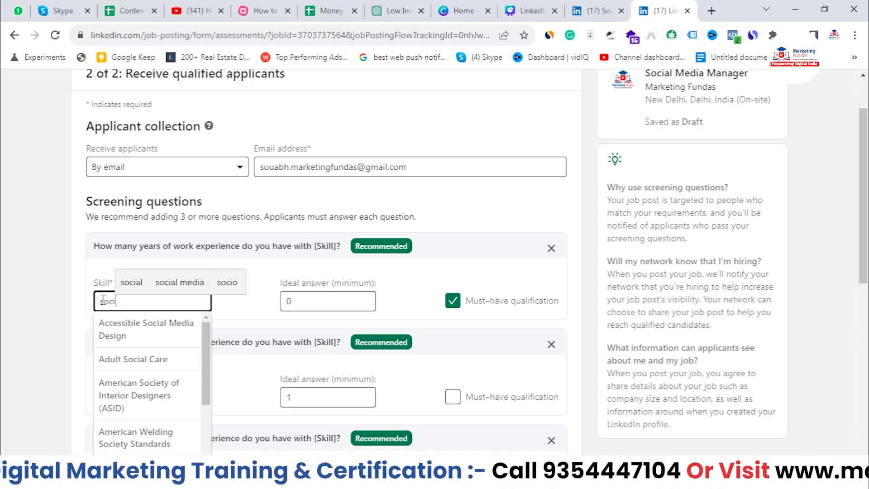
key(BackSpace)
key(BackSpace)
key(BackSpace)
key(BackSpace)
text(fac)
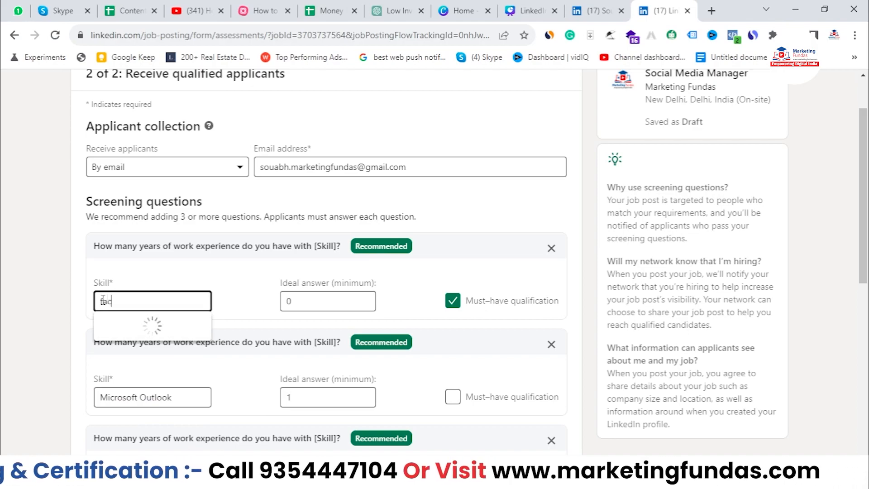
text(ebook ad)
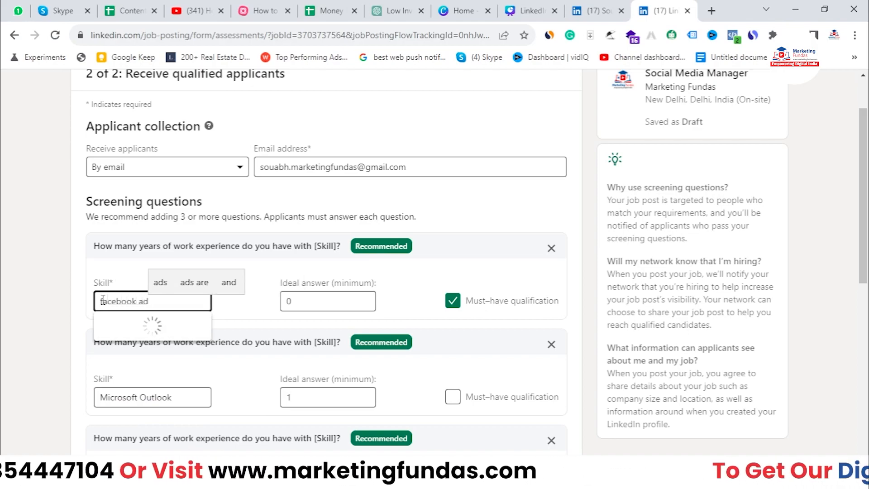
click(137, 332)
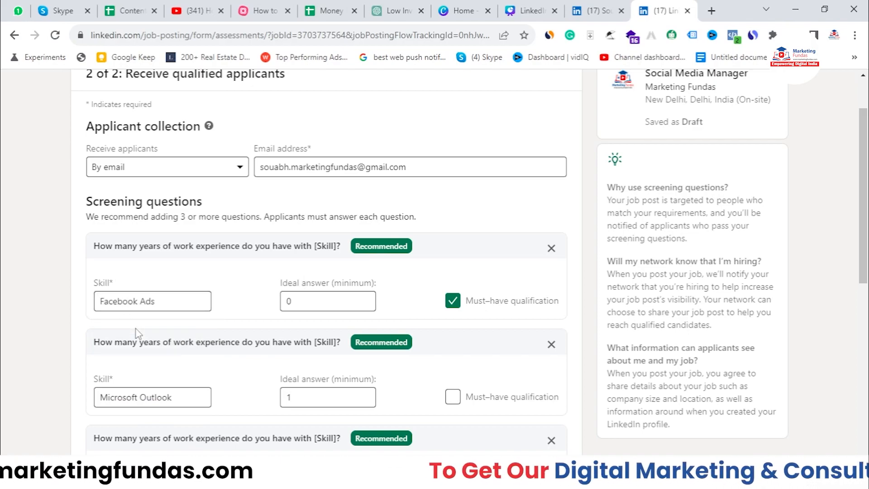
double_click(286, 302)
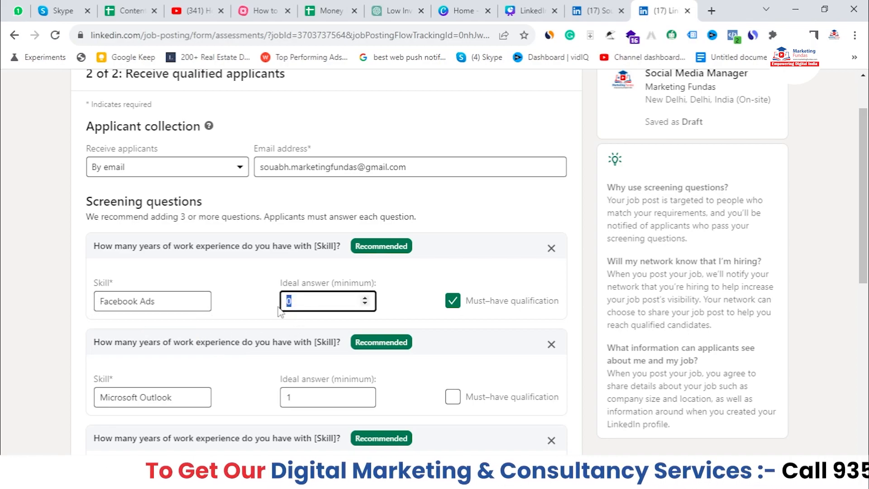
text(1)
click(398, 316)
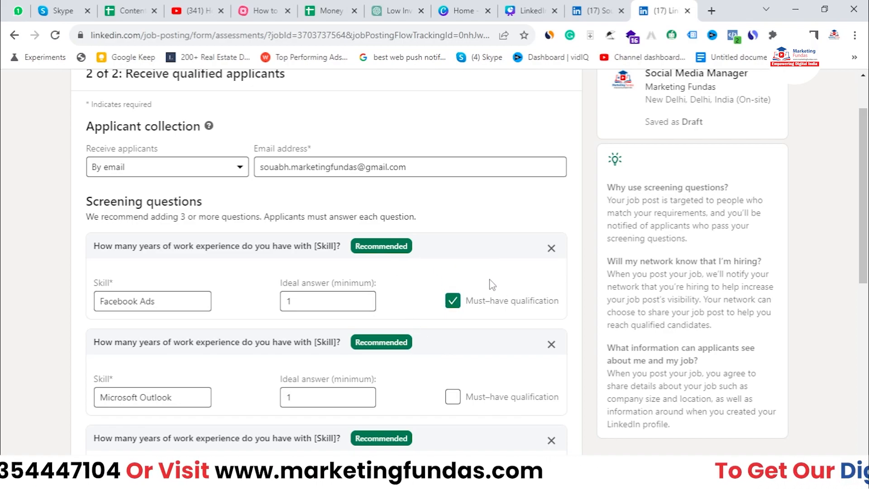
scroll(490, 296, down, 1)
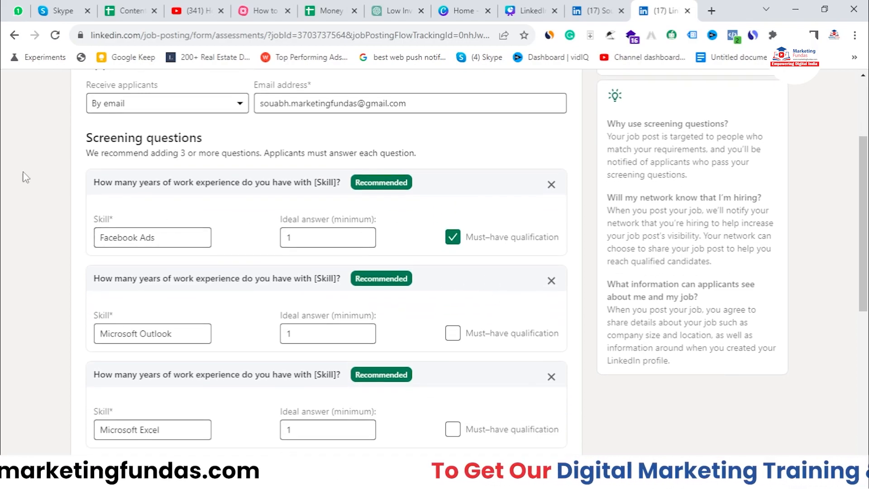
drag(93, 279, 334, 280)
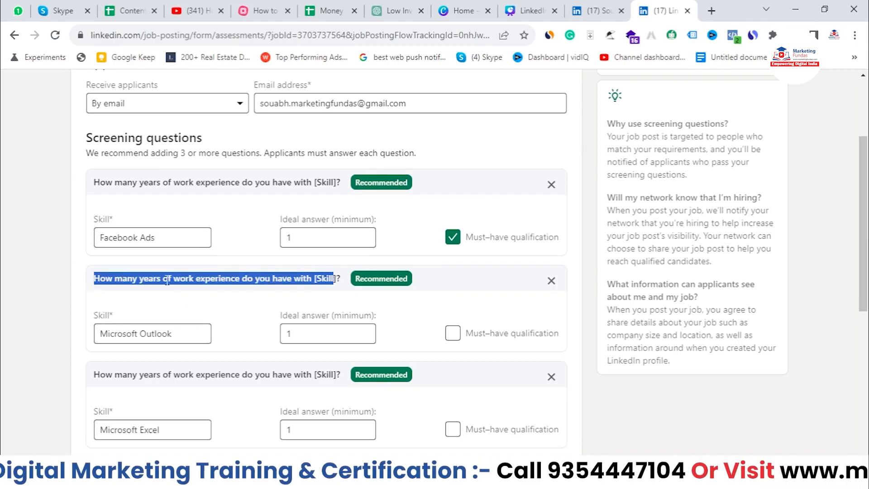
scroll(159, 355, down, 1)
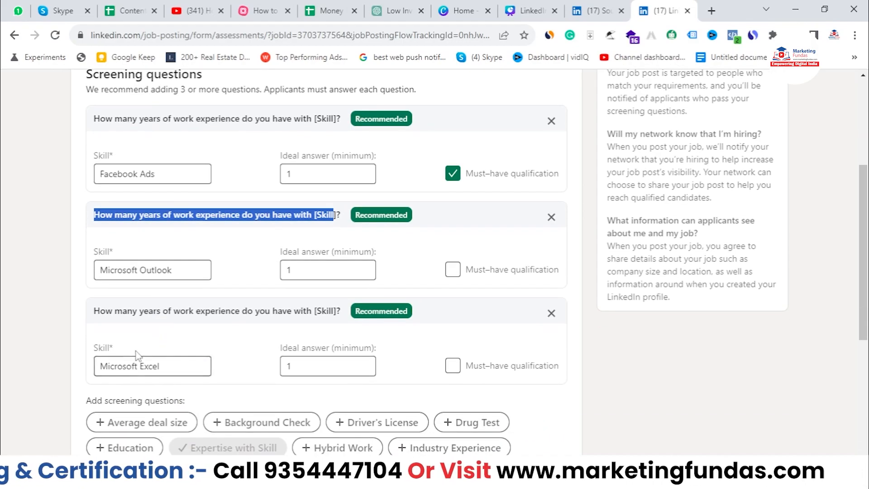
scroll(217, 235, down, 1)
scroll(220, 214, up, 3)
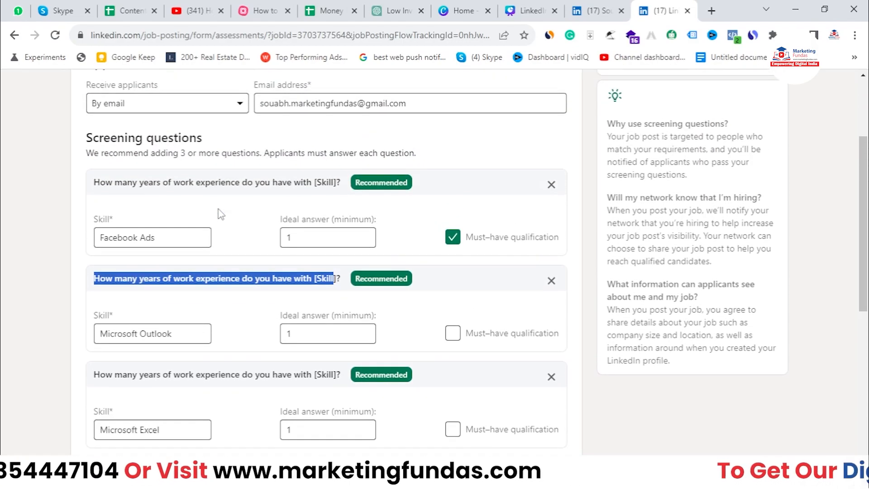
scroll(221, 214, down, 4)
scroll(220, 214, down, 1)
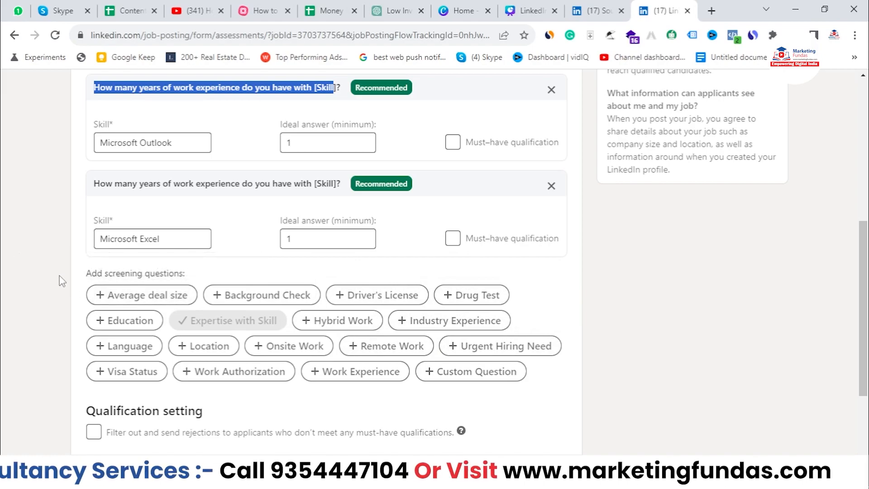
click(108, 284)
drag(88, 275, 169, 276)
click(227, 281)
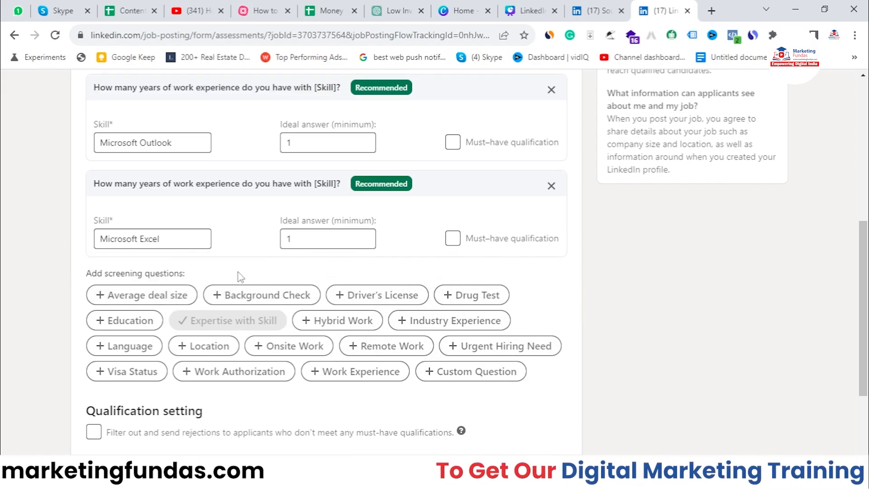
- Add and then delete the Background Check question, keeping Facebook Ads, Microsoft Outlook and Microsoft Excel
click(219, 295)
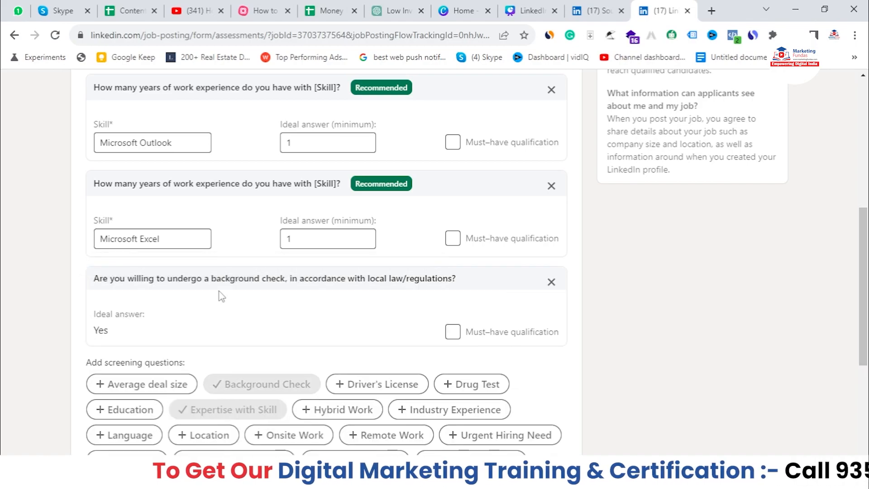
drag(100, 278, 365, 283)
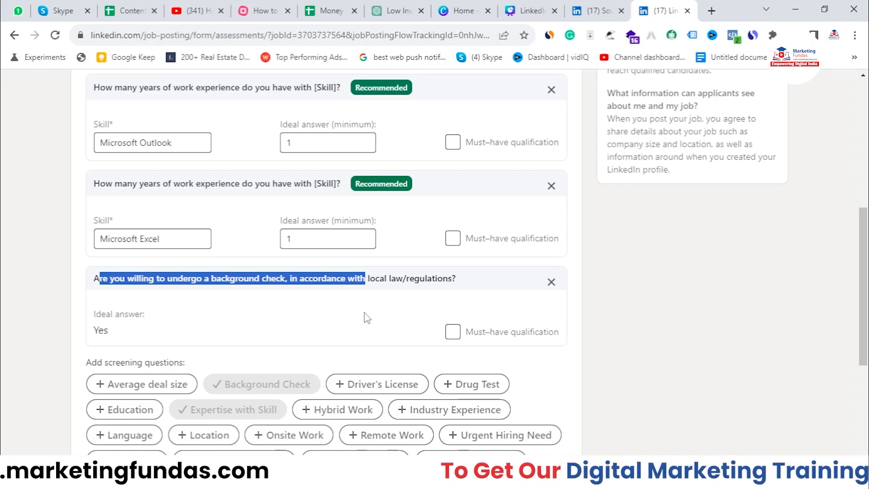
click(550, 282)
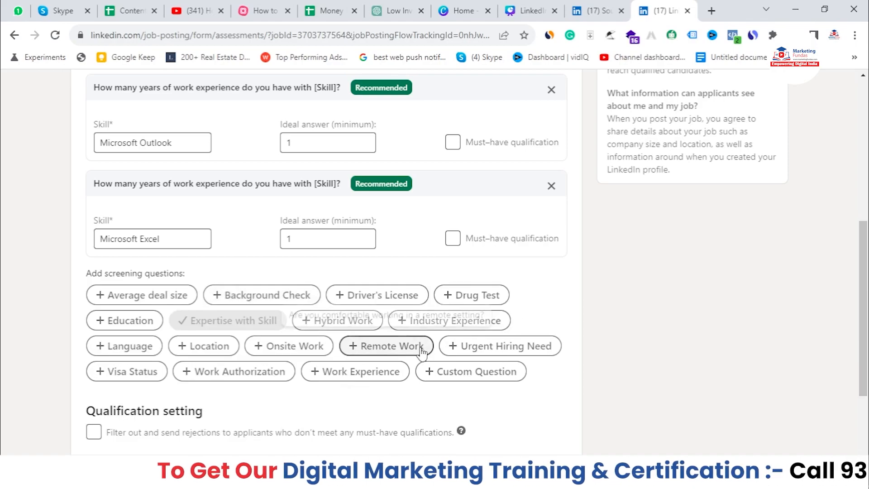
scroll(522, 180, up, 4)
- Tick the filter that rejects applicants missing any must-have qualification, attaching the rejection message
scroll(522, 180, up, 3)
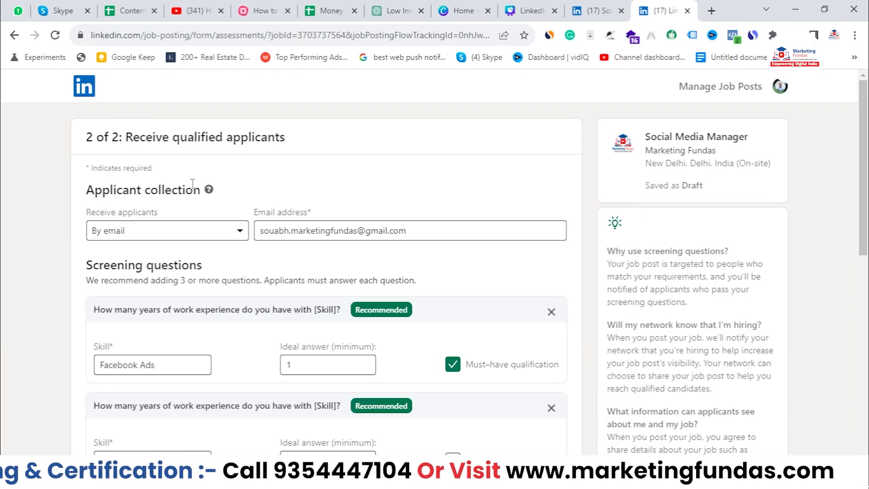
scroll(192, 184, down, 12)
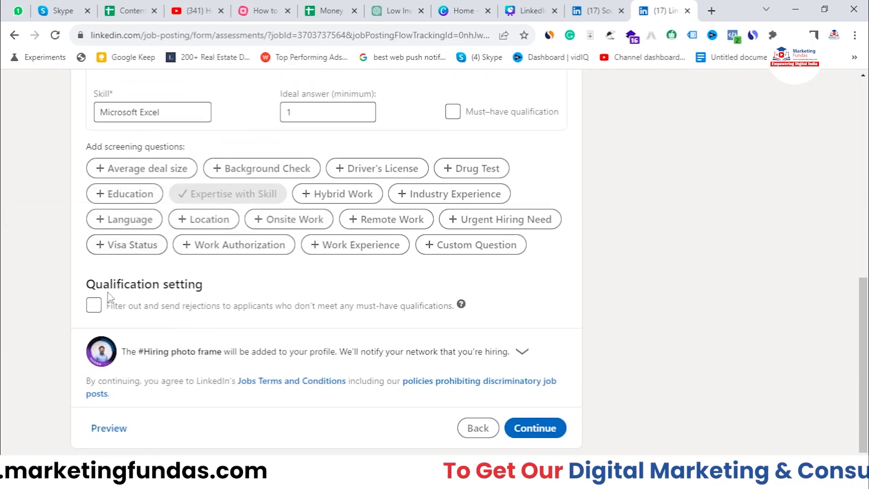
drag(87, 292, 179, 287)
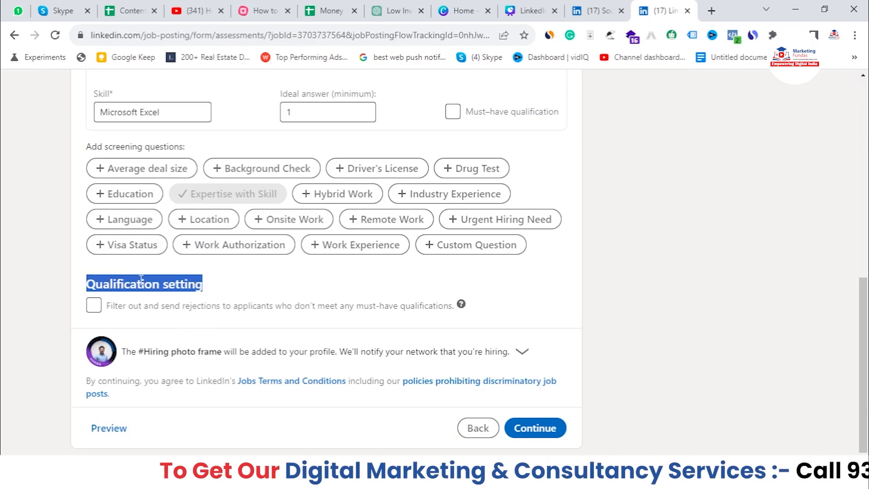
click(93, 308)
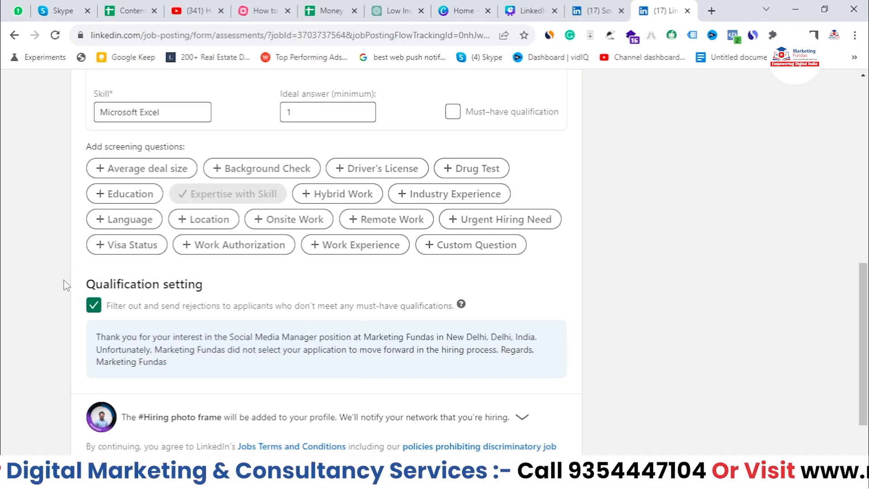
drag(63, 284, 219, 281)
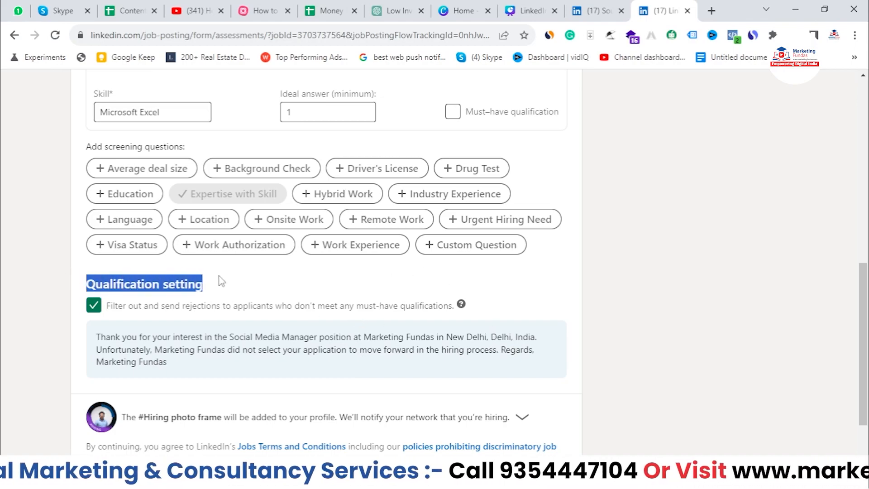
click(252, 286)
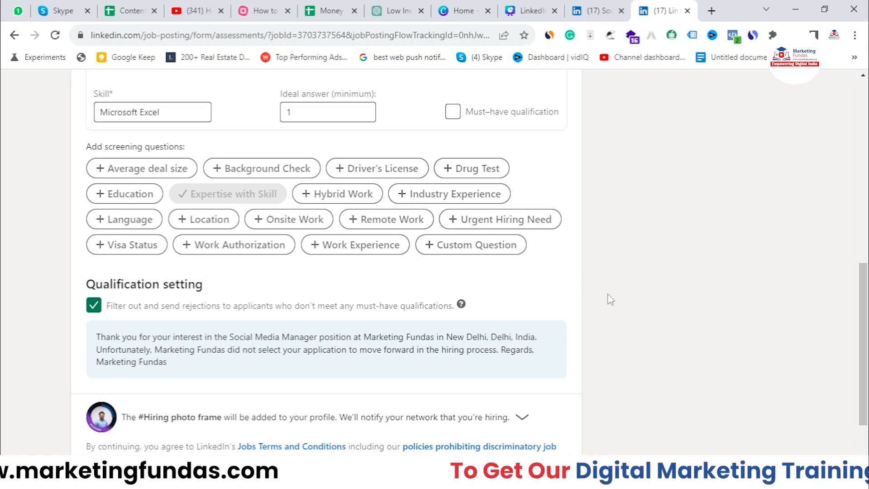
scroll(617, 305, down, 1)
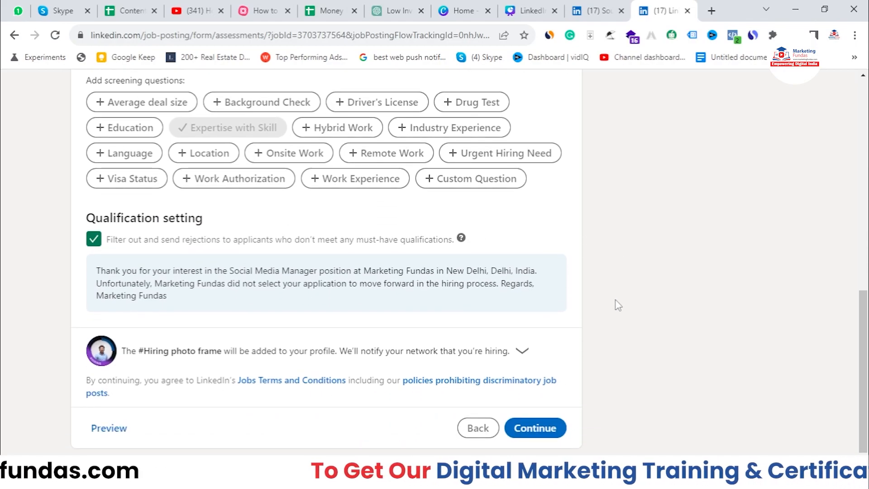
click(547, 428)
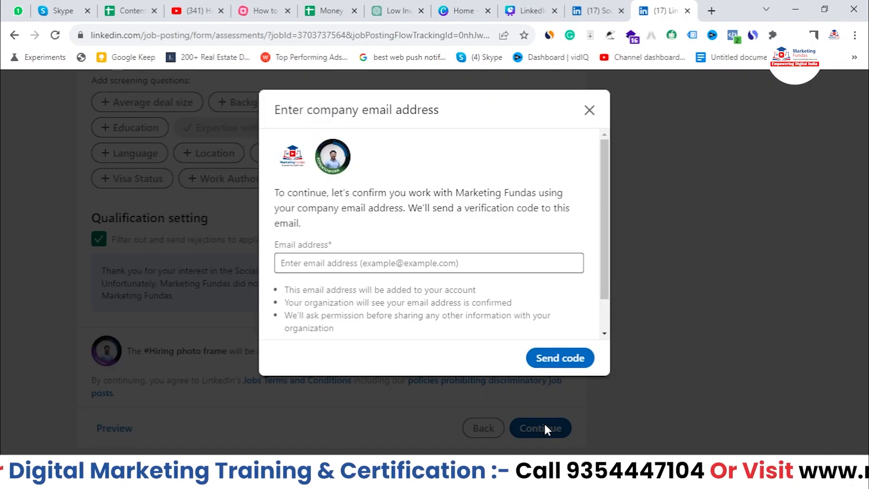
click(413, 263)
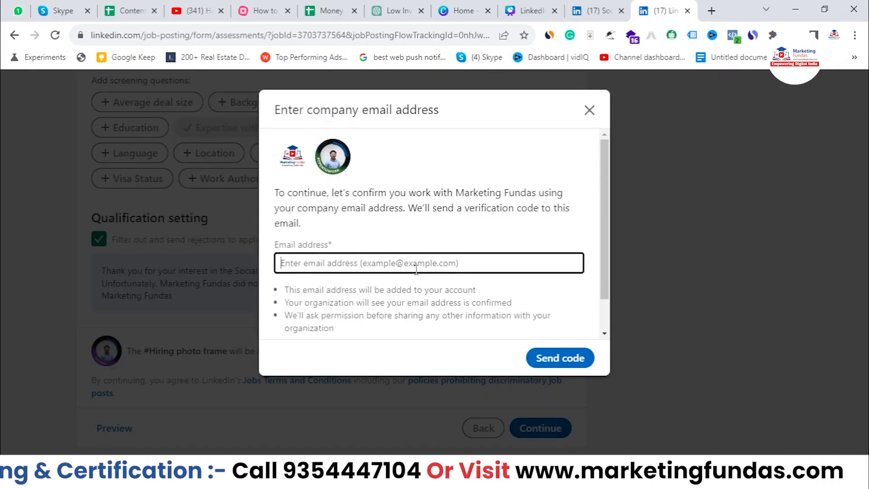
scroll(480, 267, down, 1)
scroll(487, 267, up, 1)
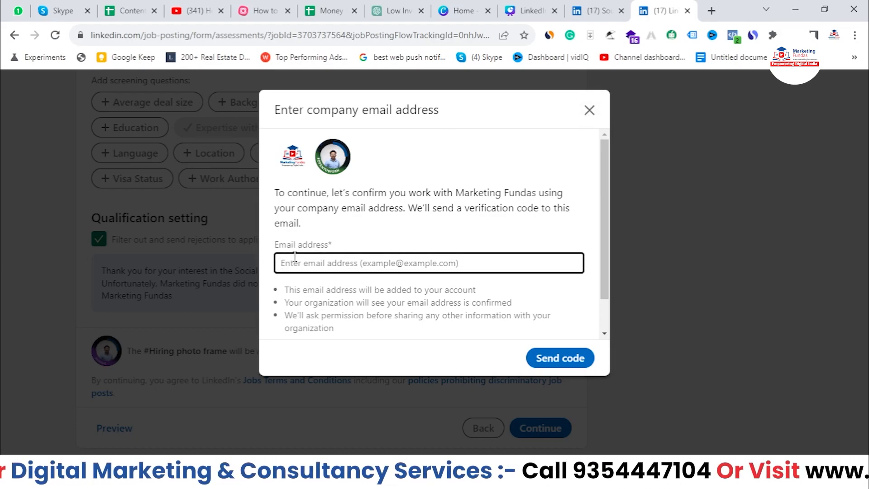
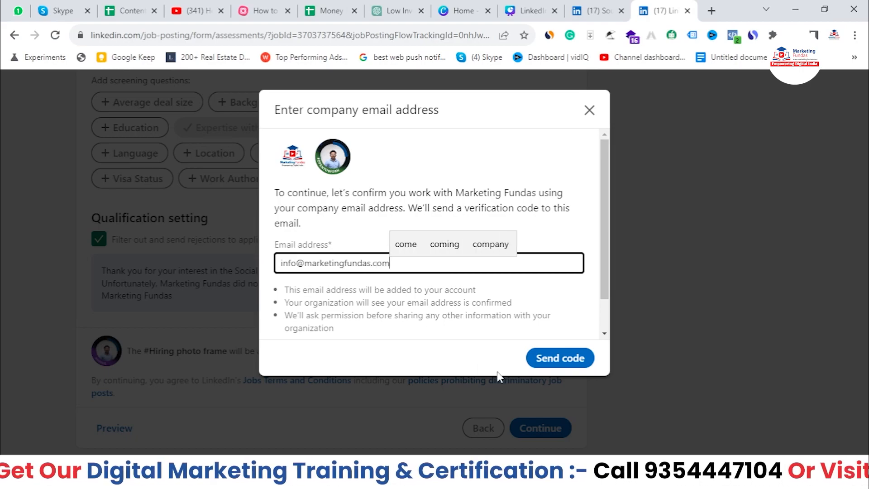
click(572, 359)
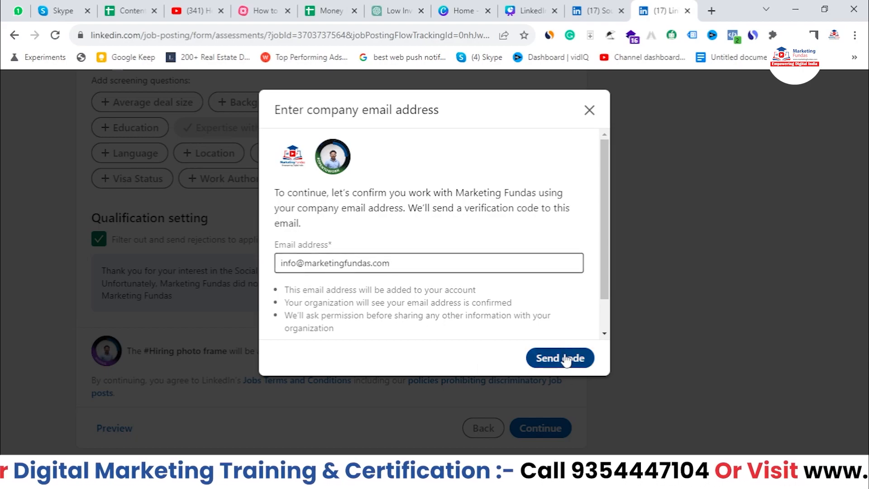
scroll(535, 326, down, 1)
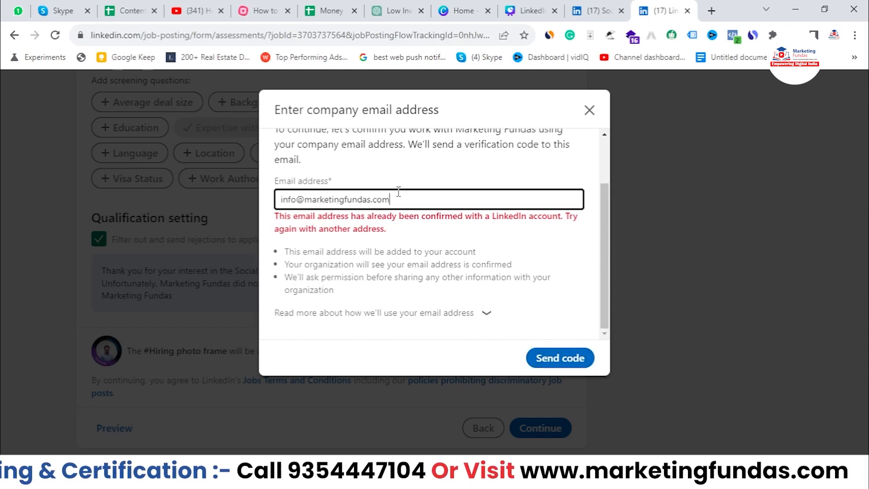
drag(398, 191, 289, 188)
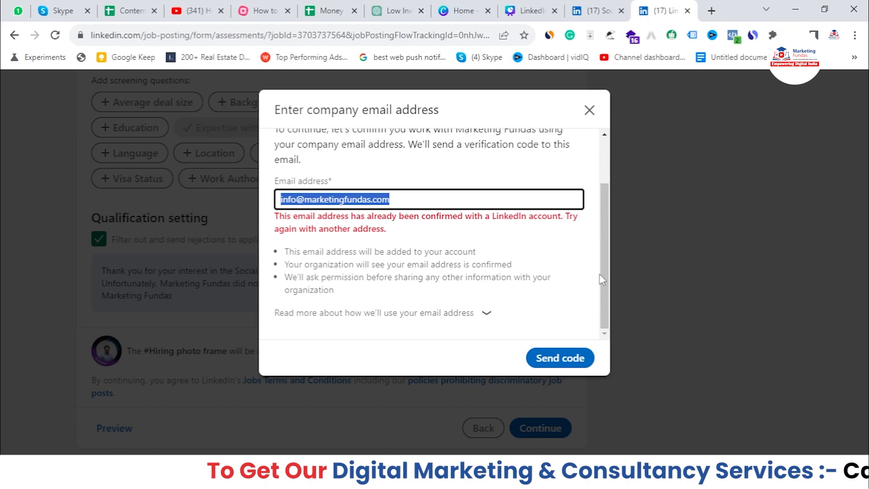
text(**)
key(BackSpace)
key(BackSpace)
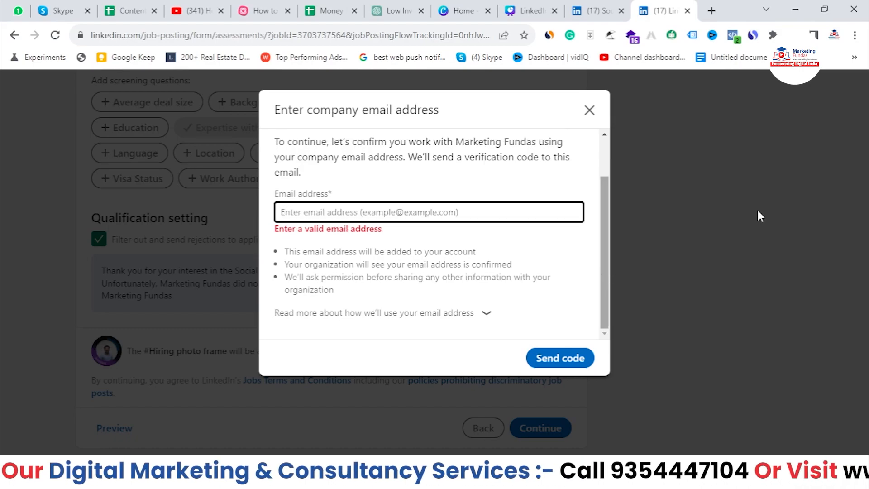
click(588, 111)
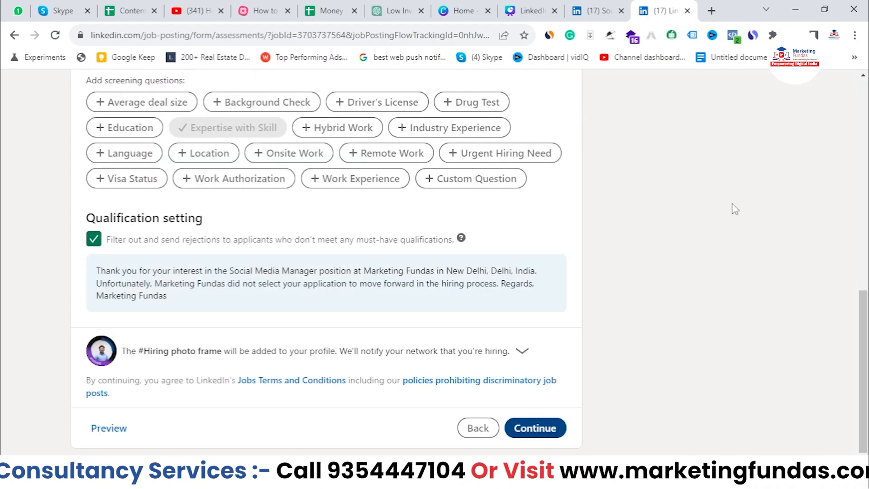
drag(864, 327, 867, 116)
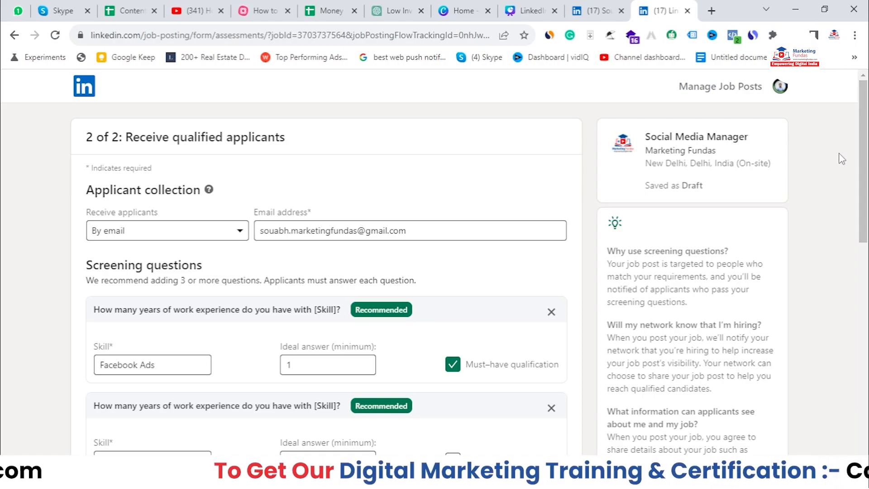
scroll(842, 158, down, 1)
scroll(435, 262, down, 10)
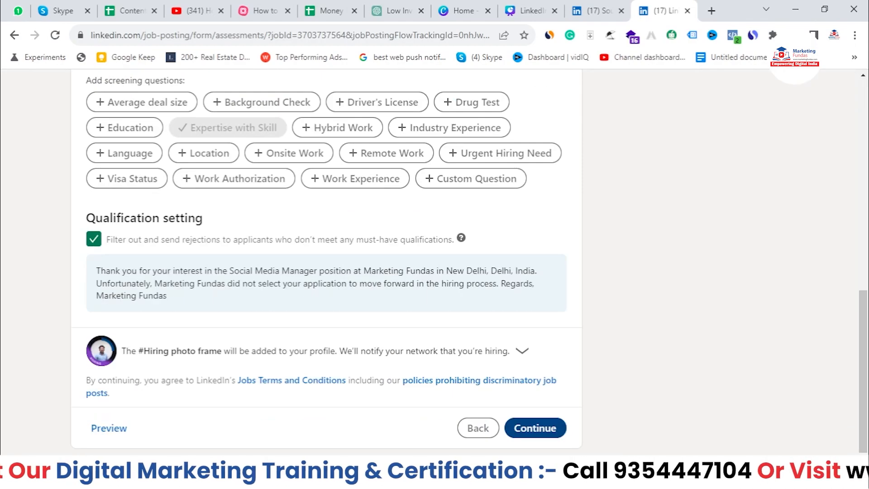
click(523, 425)
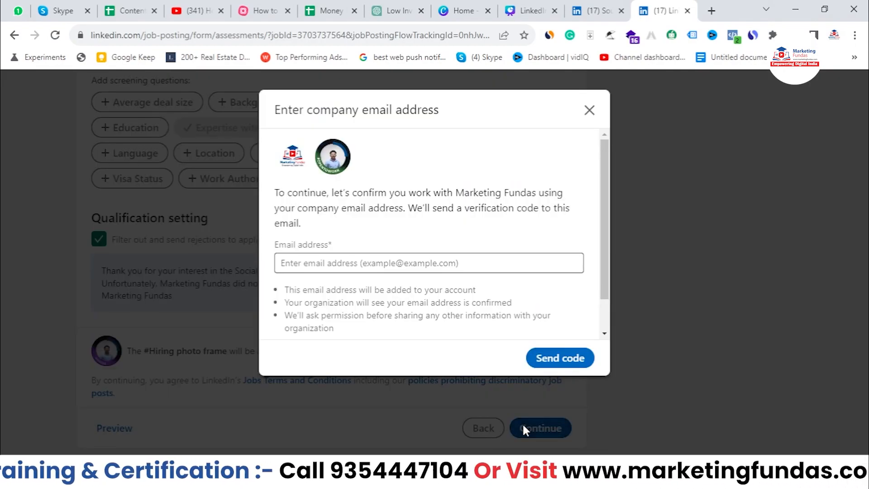
click(491, 265)
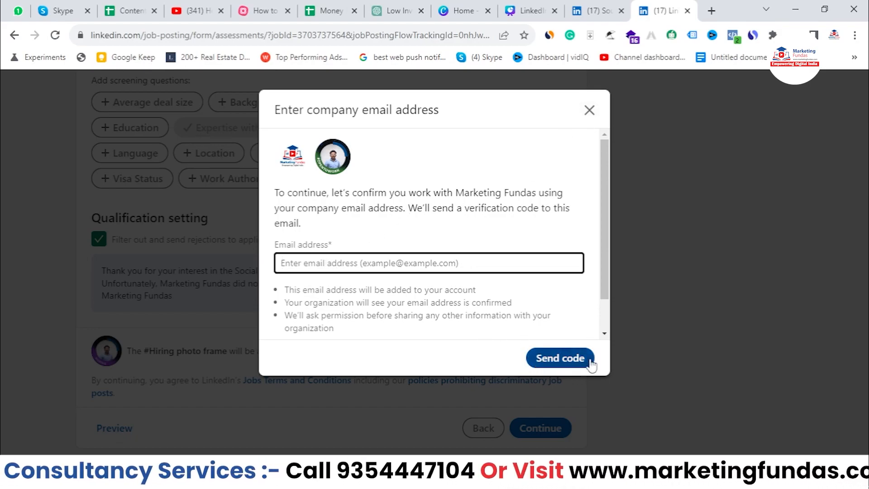
text(*)
key(BackSpace)
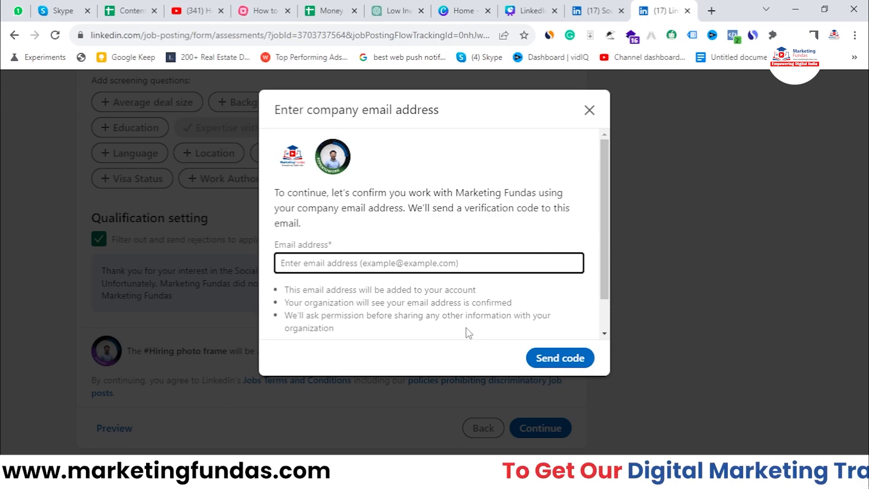
click(601, 111)
drag(864, 362, 867, 209)
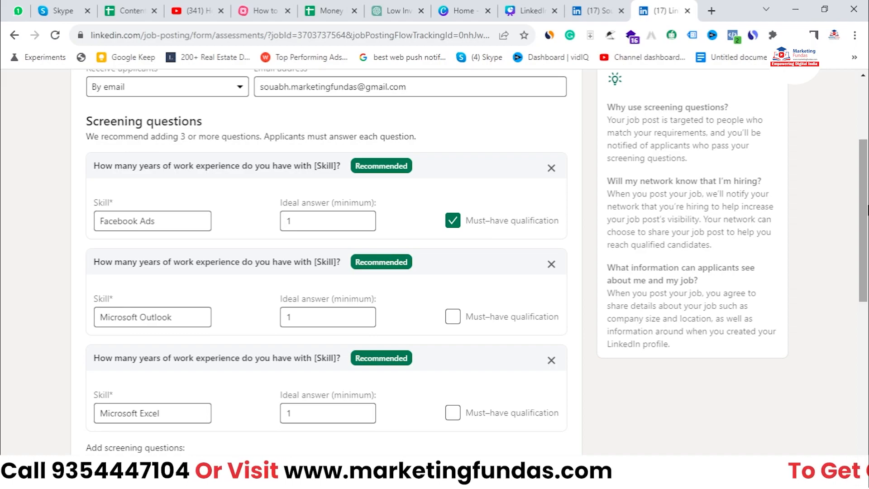
scroll(867, 209, up, 3)
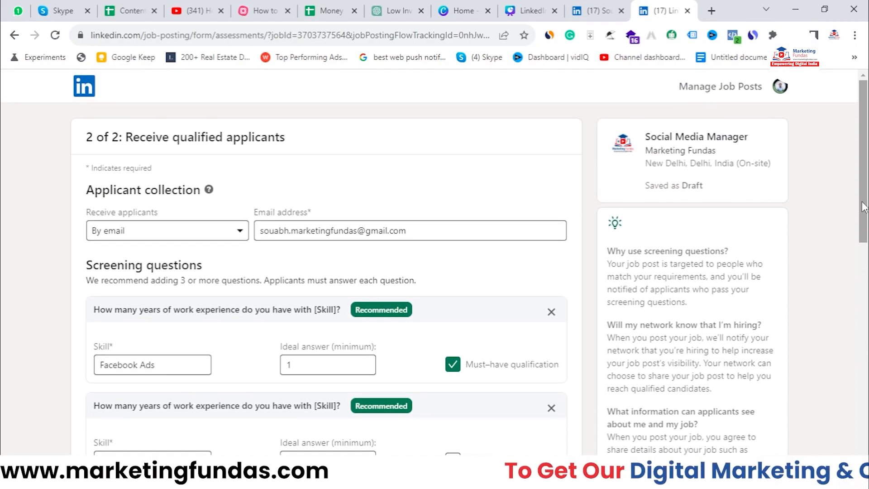